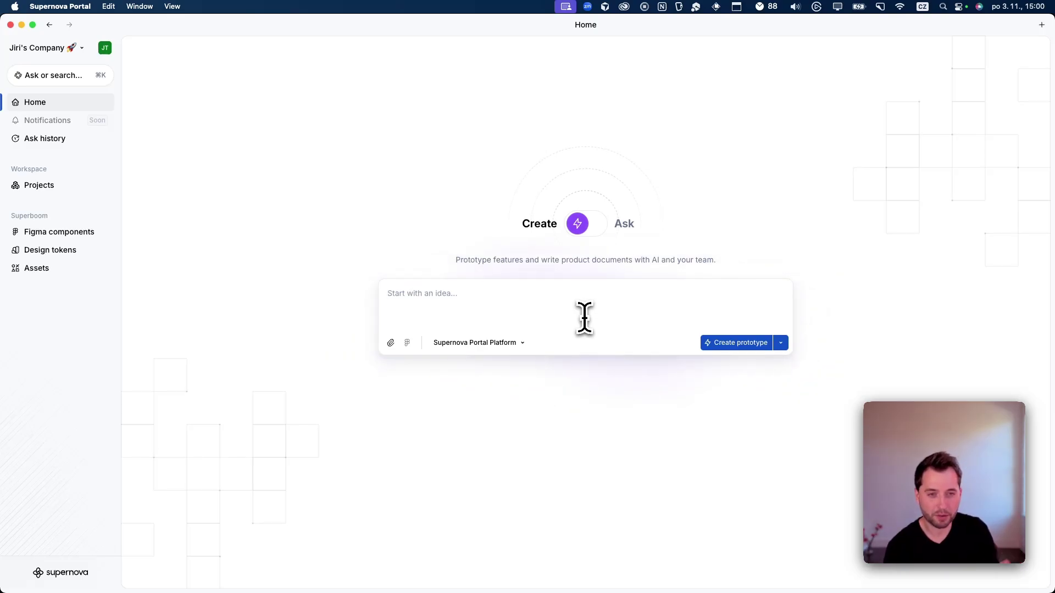
Step: Paste the idea for lightweight team member management with user listing, adding users and roles
{"action": "type", "text": "Let’s explore lightweight team member management with listing of users, option to add user, and their roles in some nice design."}
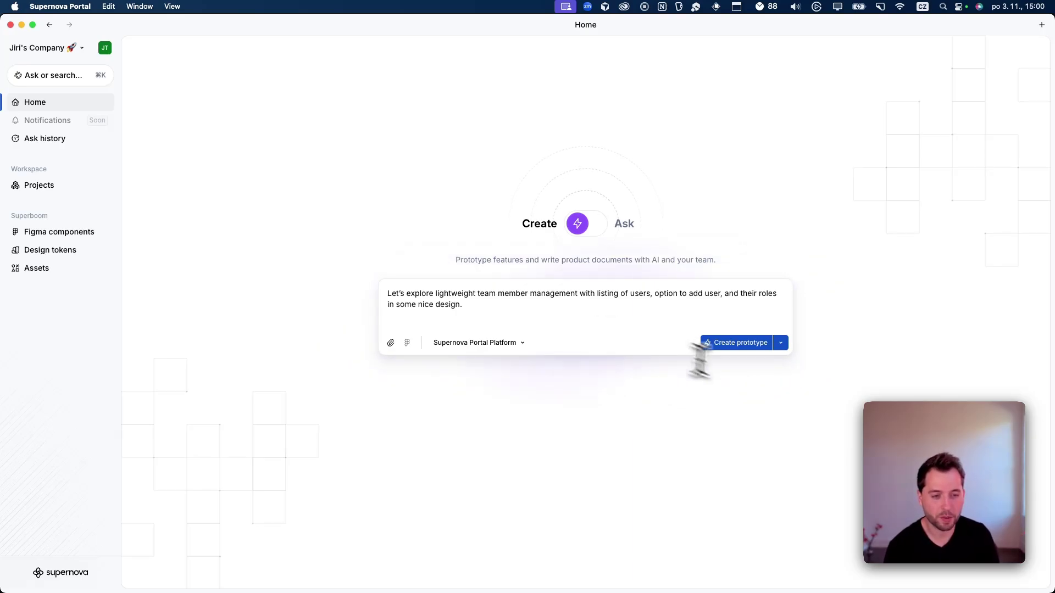
Step: Create a prototype from the team management idea and let the Prototyper Agent start building
{"action": "left_click", "coordinate": [608, 262]}
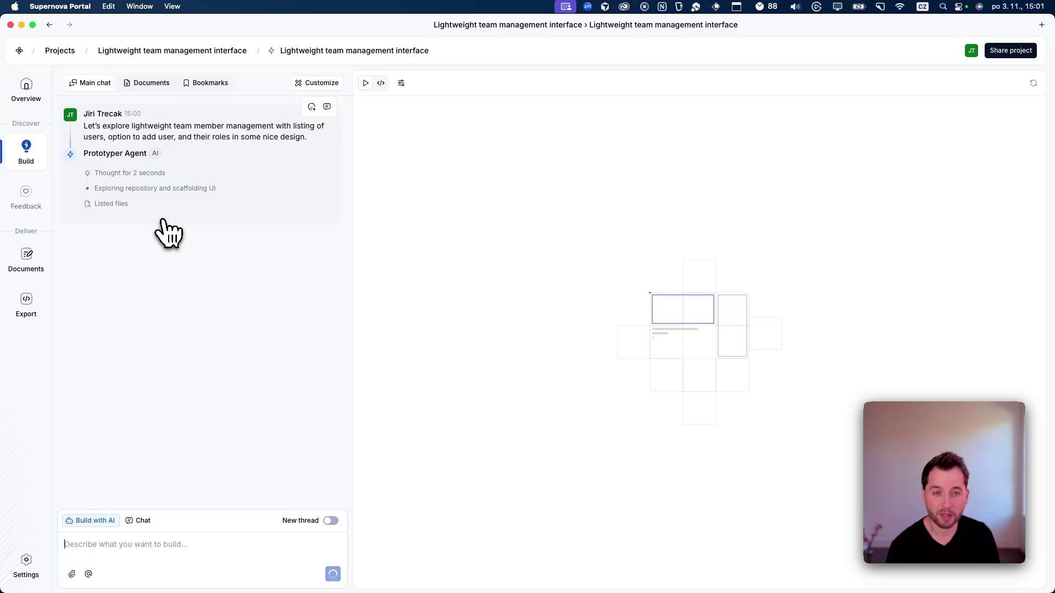
Step: Go back to Projects, open the Payments +Add Card Form prototype and review its Main chat
{"action": "left_click", "coordinate": [62, 55]}
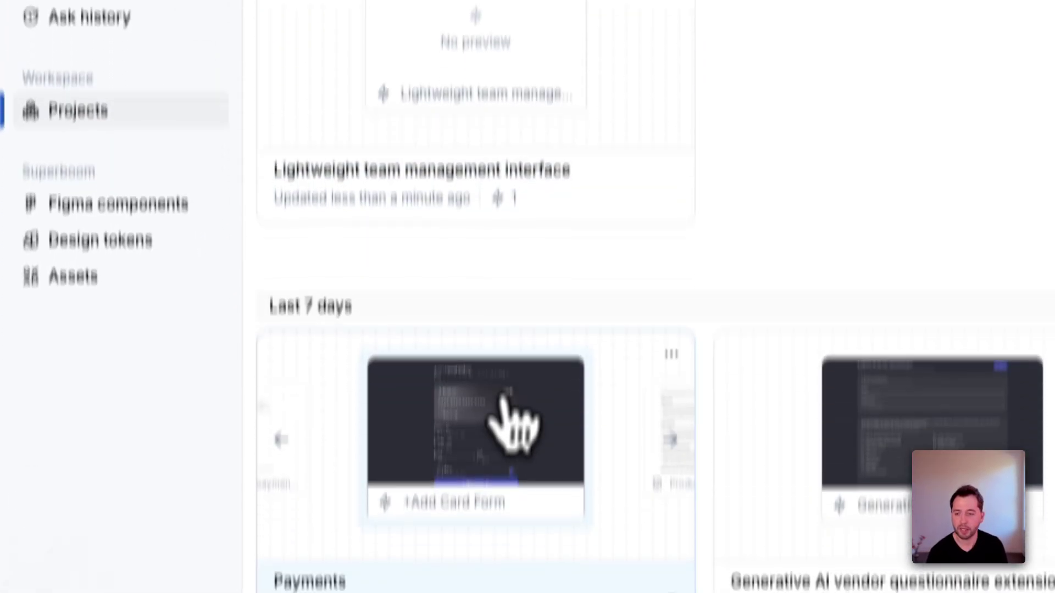
{"action": "left_click", "coordinate": [486, 453]}
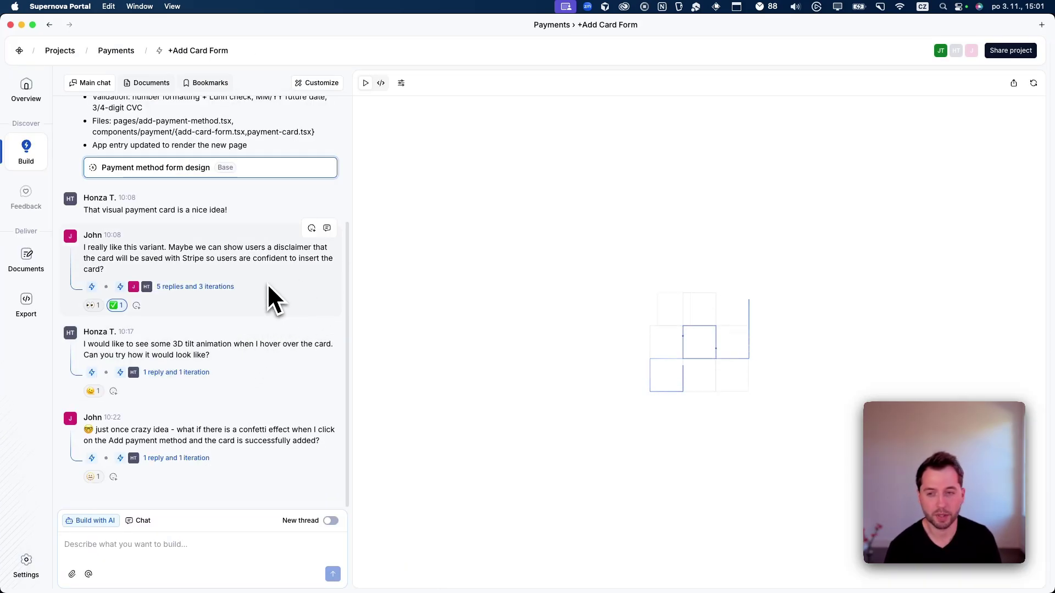
{"action": "scroll", "coordinate": [267, 282], "scroll_direction": "up", "scroll_amount": 5}
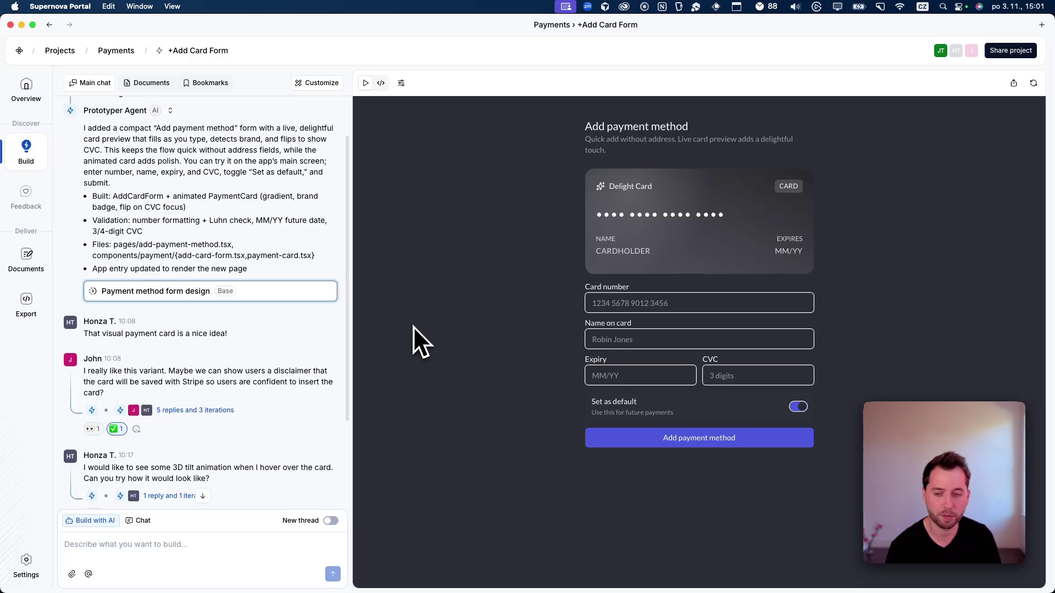
{"action": "scroll", "coordinate": [259, 368], "scroll_direction": "down", "scroll_amount": 3}
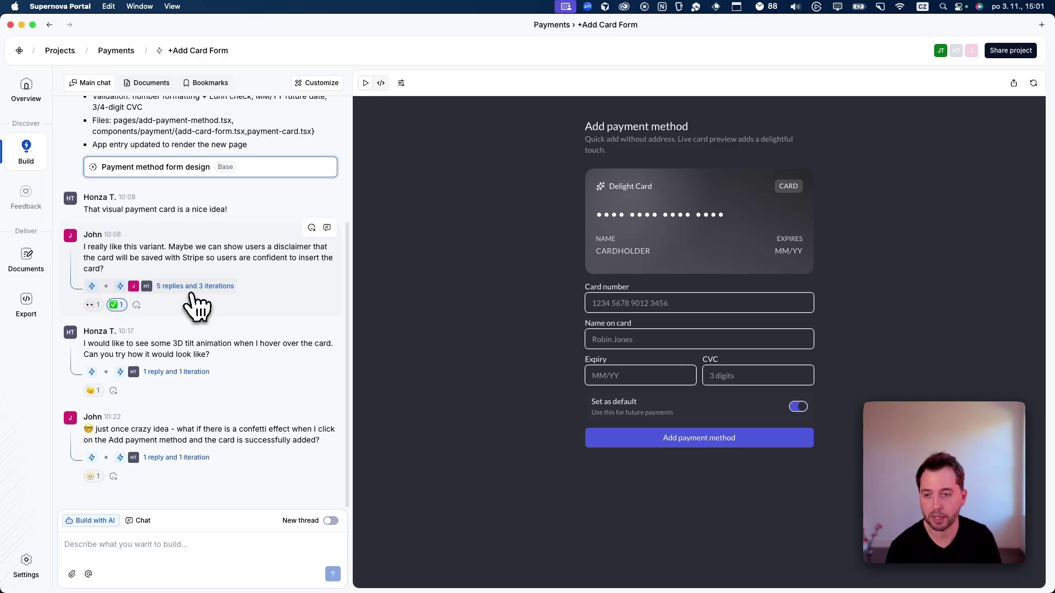
Step: Open the card-saving disclaimer thread with 5 replies and 3 iterations and read through it
{"action": "left_click", "coordinate": [191, 294]}
{"action": "scroll", "coordinate": [274, 444], "scroll_direction": "up", "scroll_amount": 5}
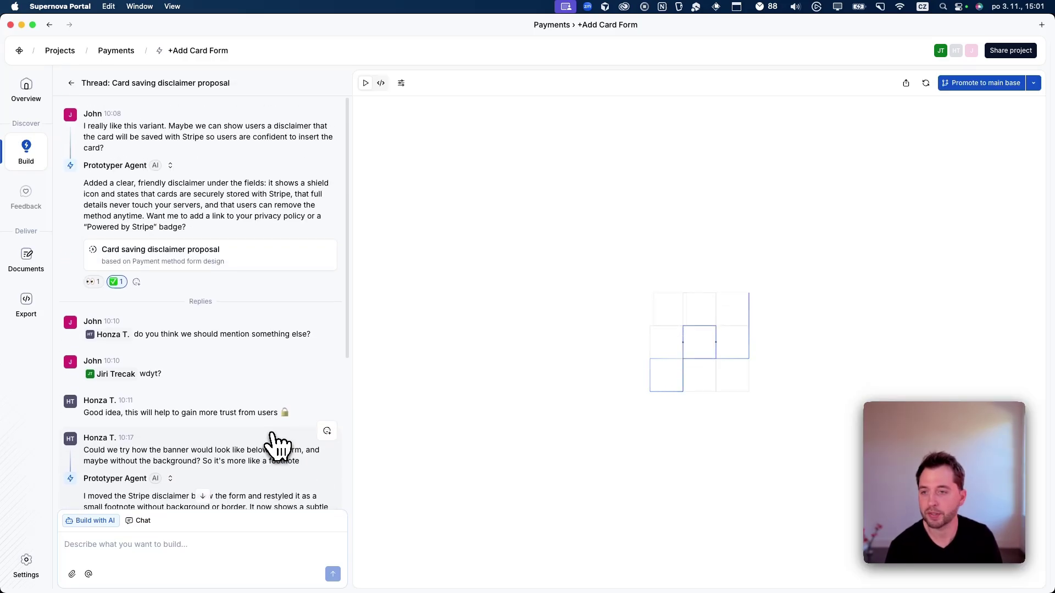
{"action": "scroll", "coordinate": [206, 353], "scroll_direction": "down", "scroll_amount": 4}
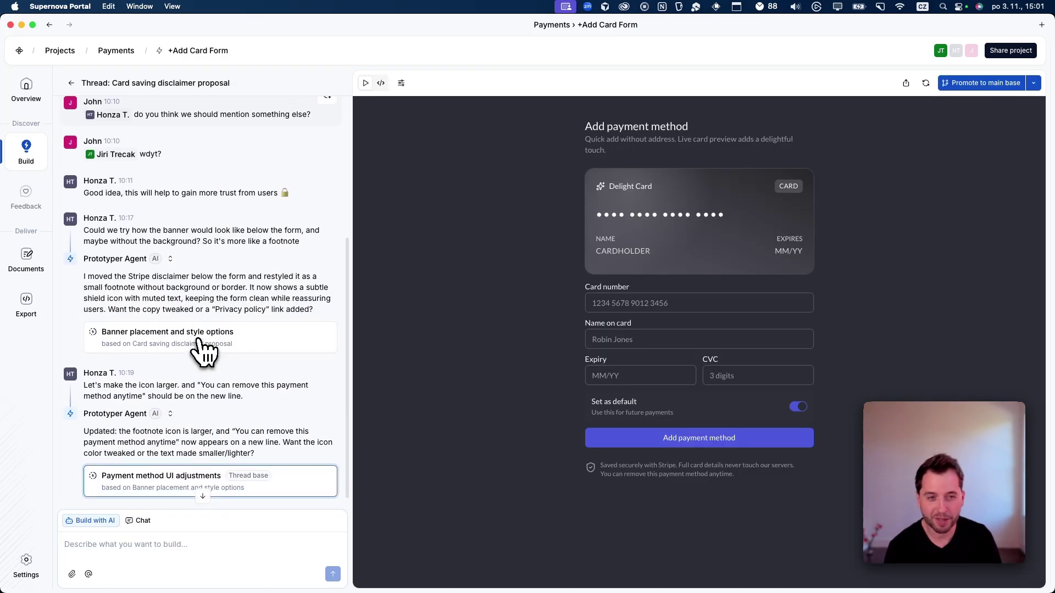
{"action": "scroll", "coordinate": [200, 342], "scroll_direction": "down", "scroll_amount": 1}
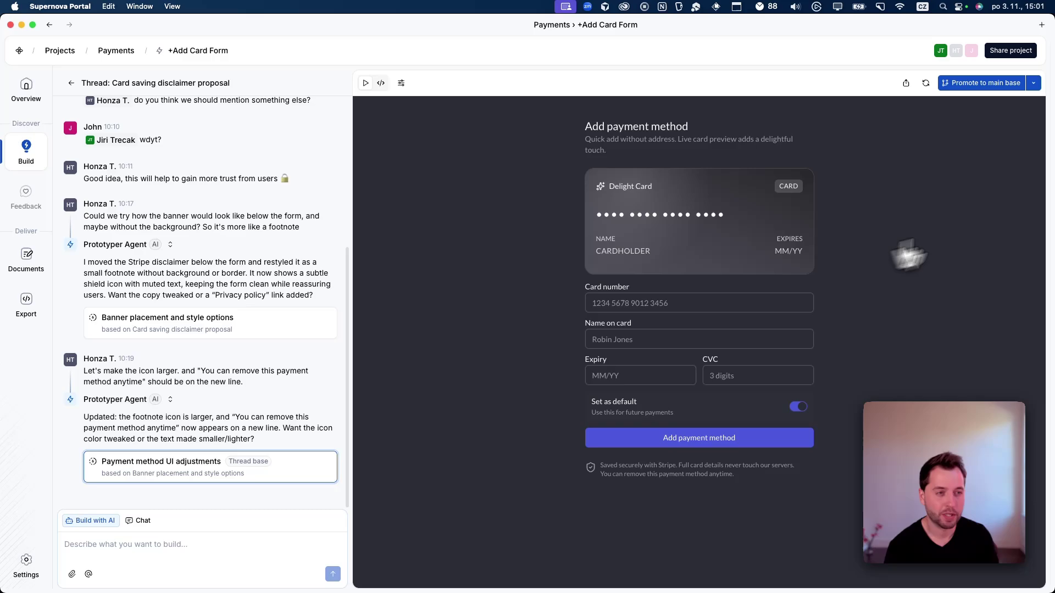
Step: Compare the Payment method UI adjustments iteration against Main base for promotion to main
{"action": "left_click", "coordinate": [981, 86]}
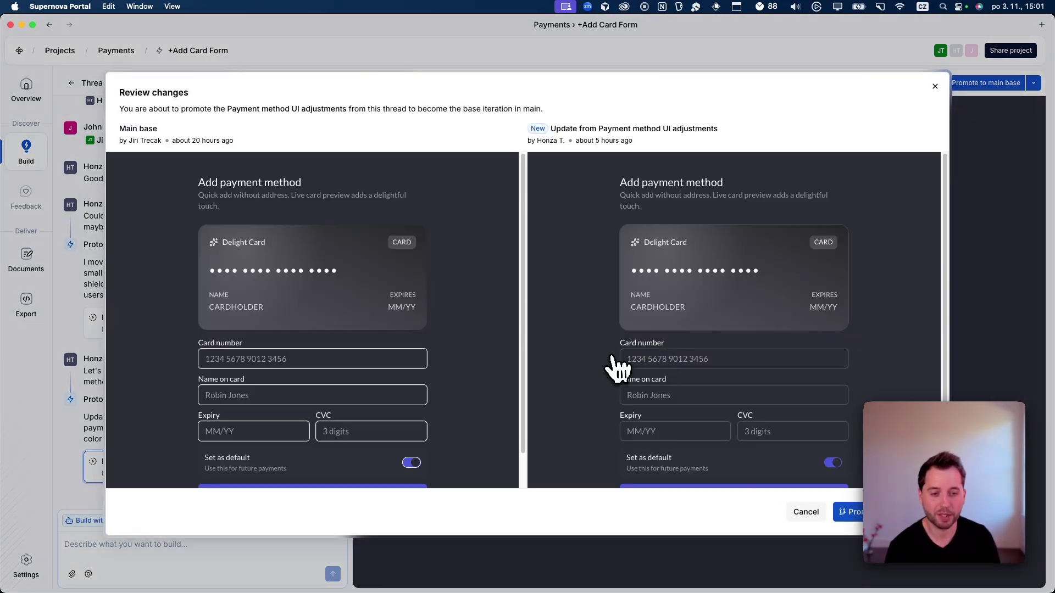
{"action": "scroll", "coordinate": [610, 364], "scroll_direction": "down", "scroll_amount": 3}
{"action": "scroll", "coordinate": [432, 388], "scroll_direction": "down", "scroll_amount": 2}
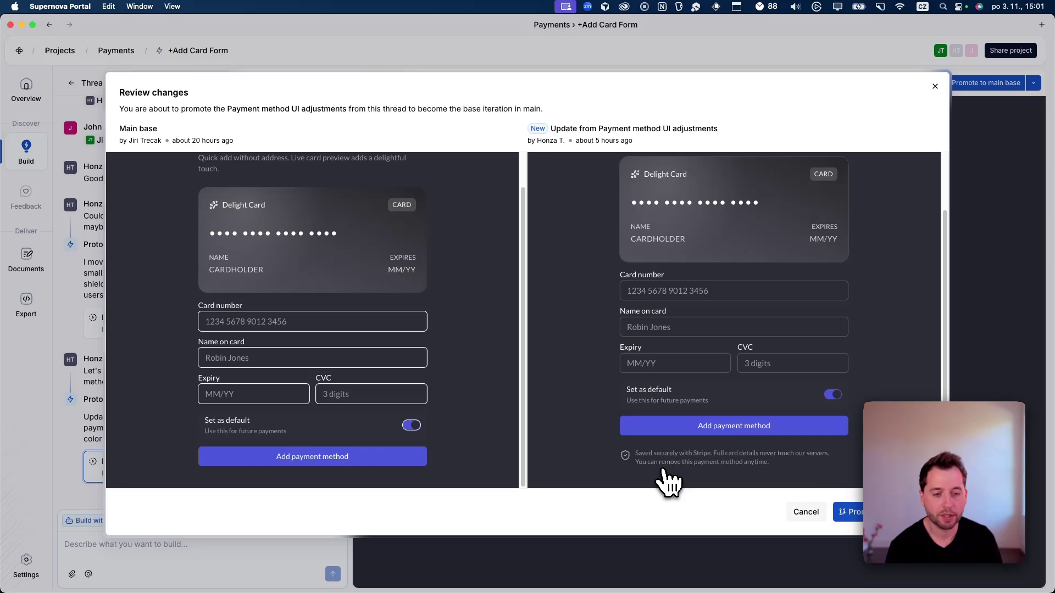
Step: Close the review, return to Main chat and open the 3D tilt animation preview thread
{"action": "key", "text": "Escape"}
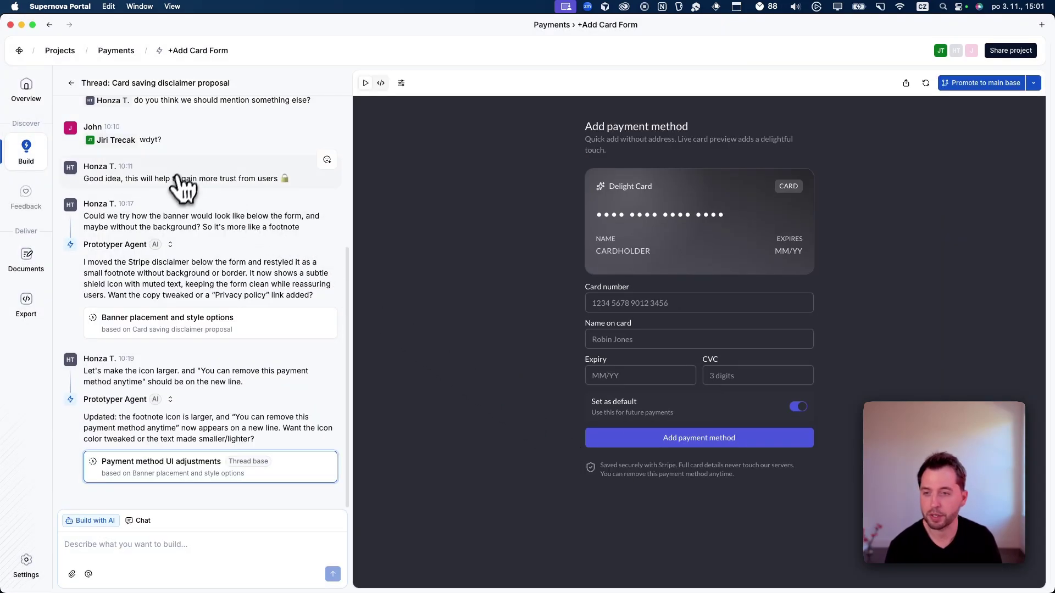
{"action": "scroll", "coordinate": [181, 189], "scroll_direction": "up", "scroll_amount": 2}
{"action": "left_click", "coordinate": [72, 83]}
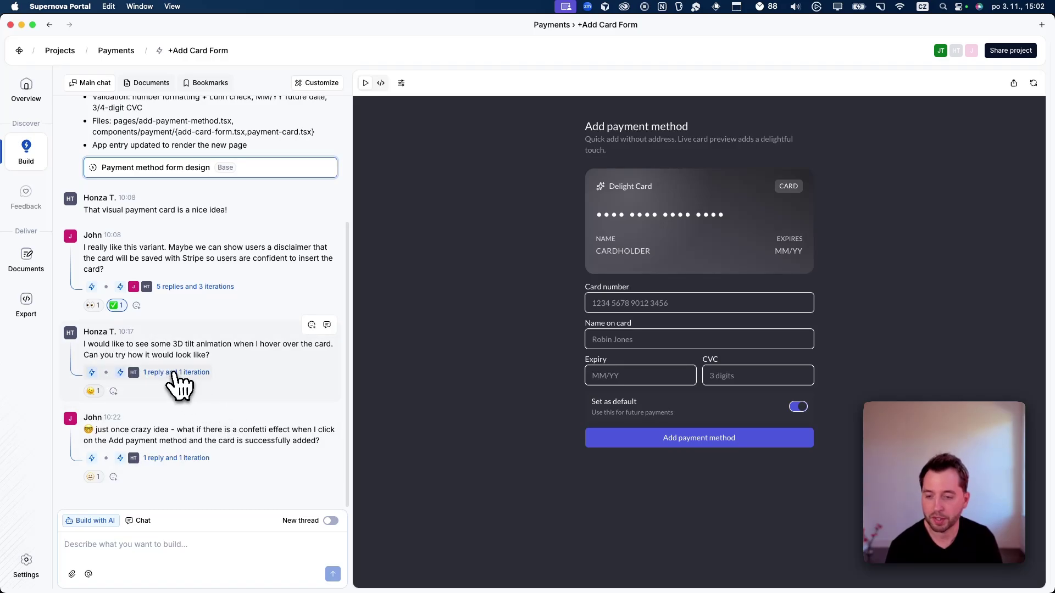
{"action": "left_click", "coordinate": [176, 373]}
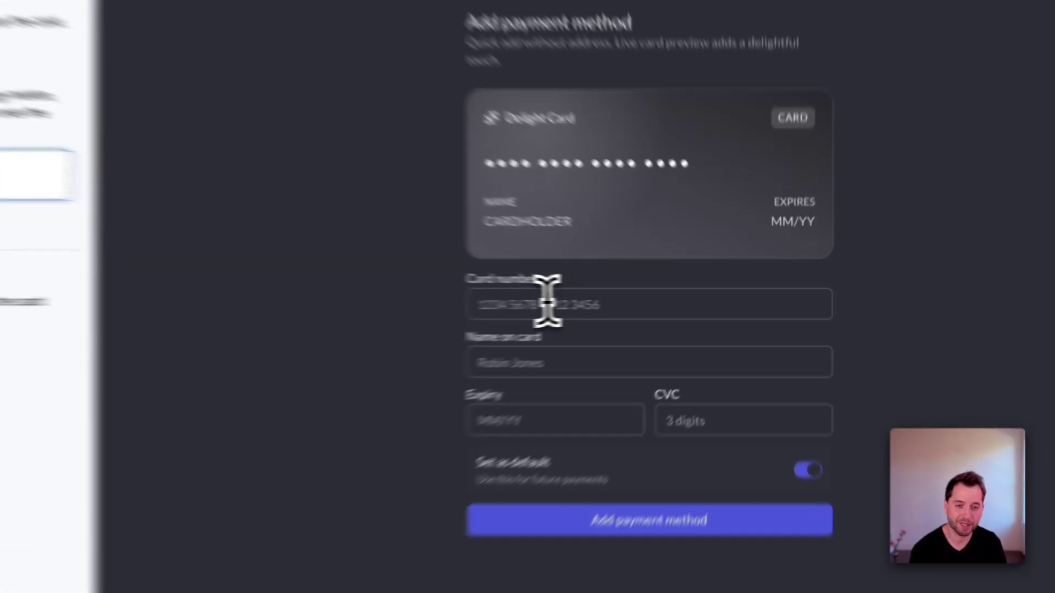
Step: Test the card preview with number 4242 4242, then review promoting the 3D tilt iteration
{"action": "left_click", "coordinate": [547, 303]}
{"action": "type", "text": "4242 4242"}
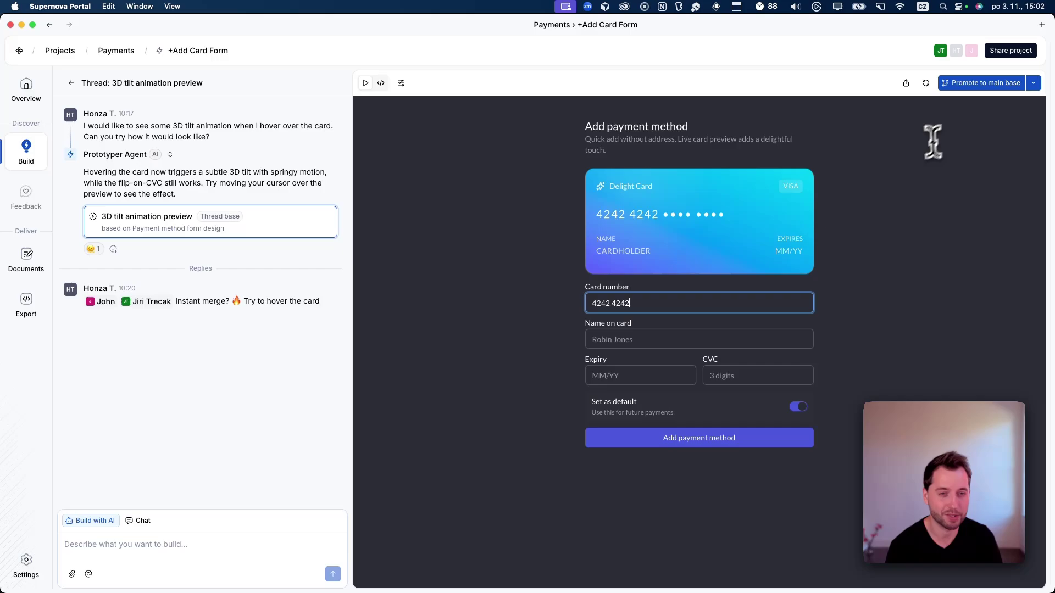
{"action": "left_click", "coordinate": [989, 88]}
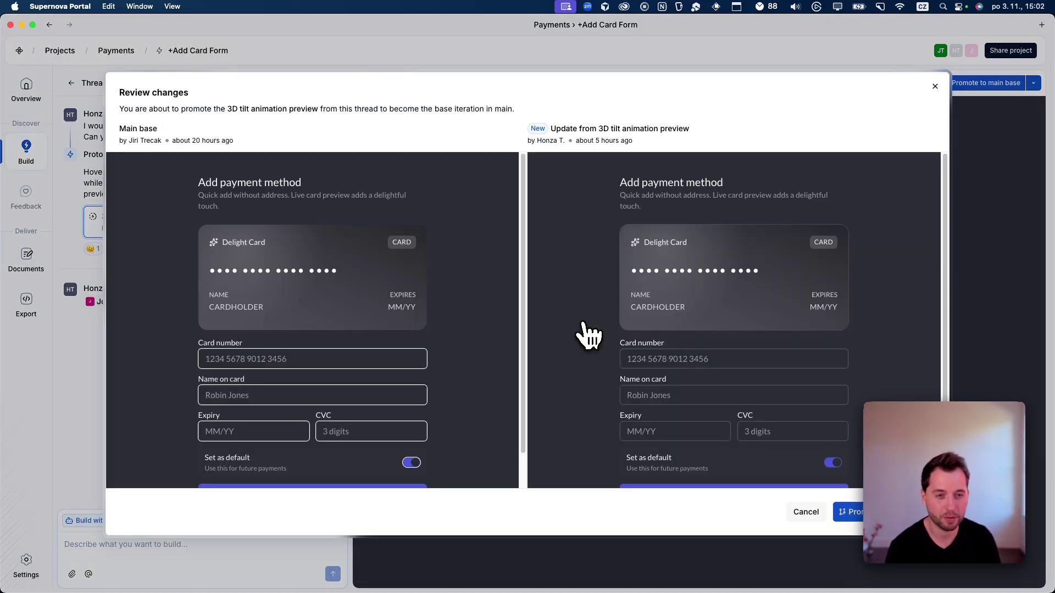
Step: Try 4242 in the review dialog's card preview and promote the 3D tilt iteration to main base
{"action": "scroll", "coordinate": [588, 335], "scroll_direction": "down", "scroll_amount": 2}
{"action": "scroll", "coordinate": [409, 378], "scroll_direction": "down", "scroll_amount": 2}
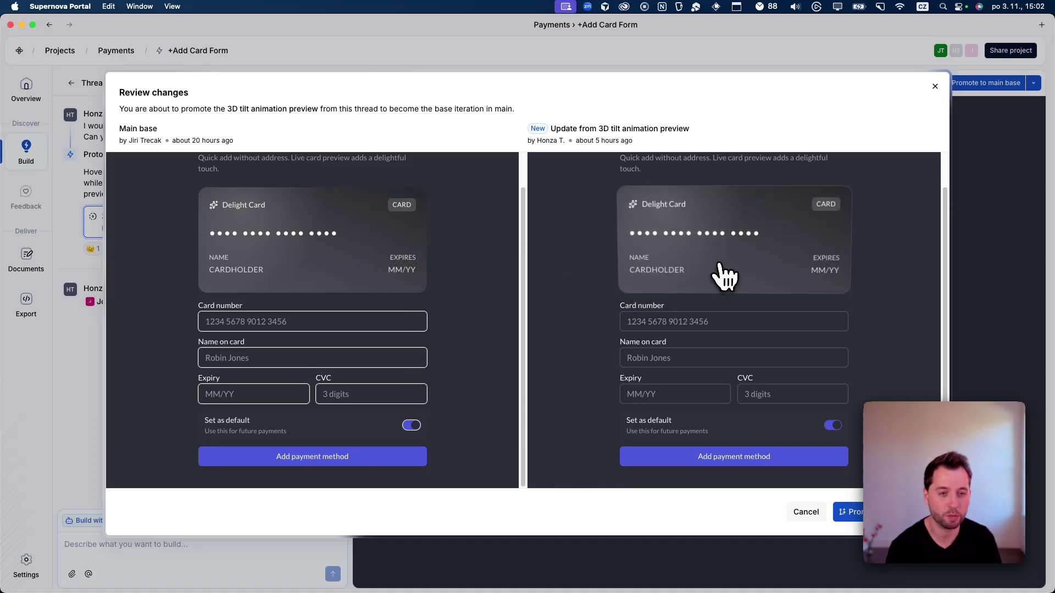
{"action": "type", "text": "4242"}
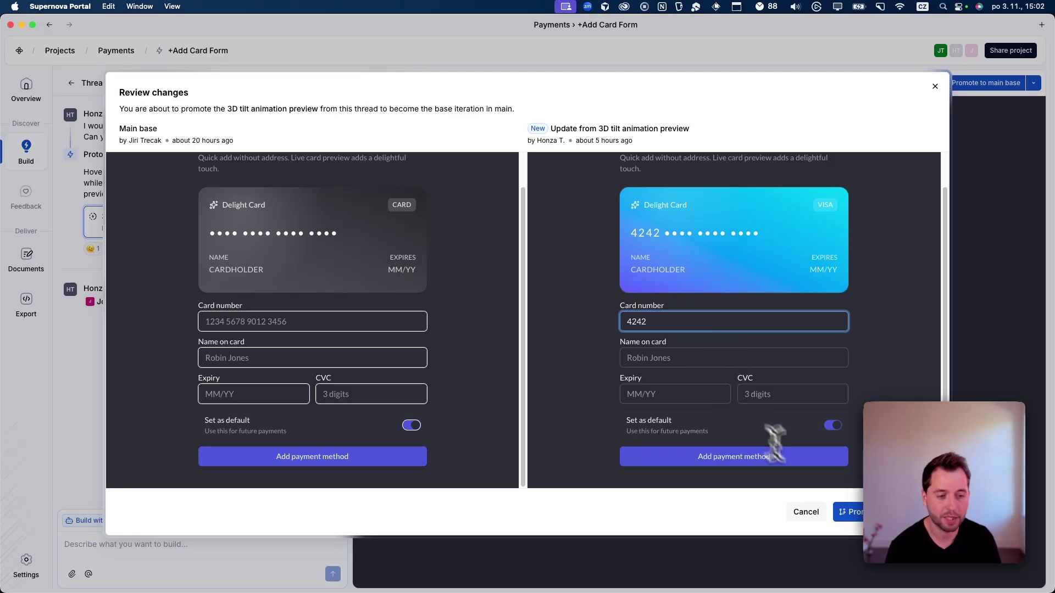
{"action": "left_click", "coordinate": [849, 511]}
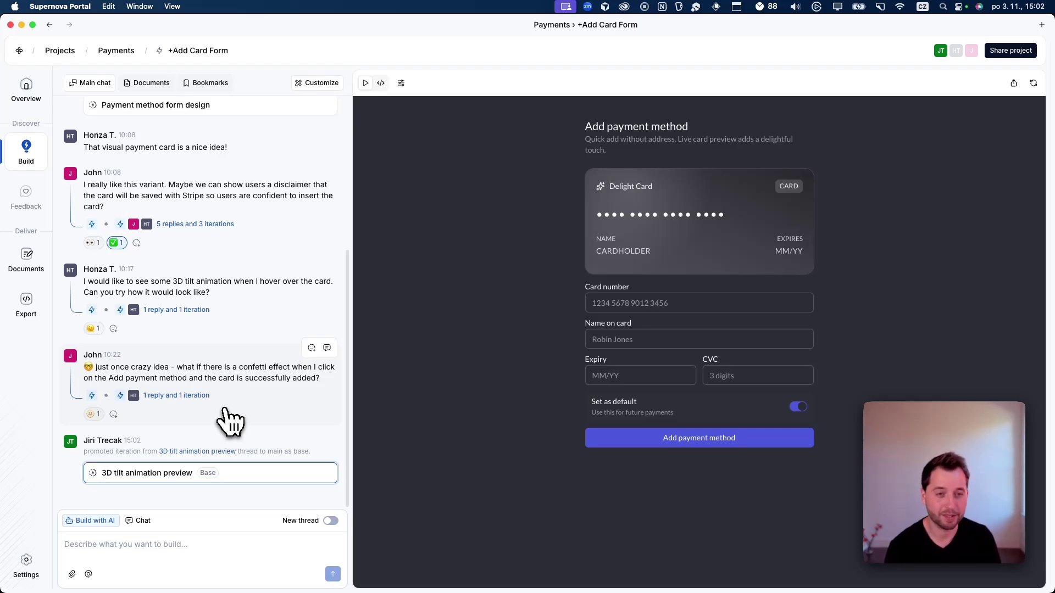
Step: Open 'Product requirements - Add payment method' from the prototype's Documents tab
{"action": "left_click", "coordinate": [165, 545]}
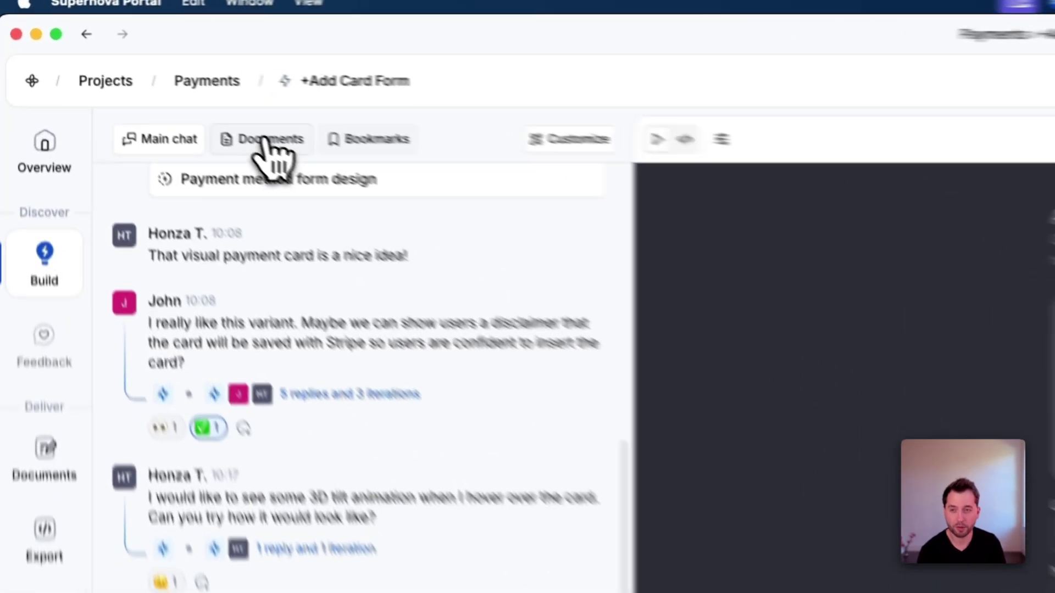
{"action": "left_click", "coordinate": [146, 83]}
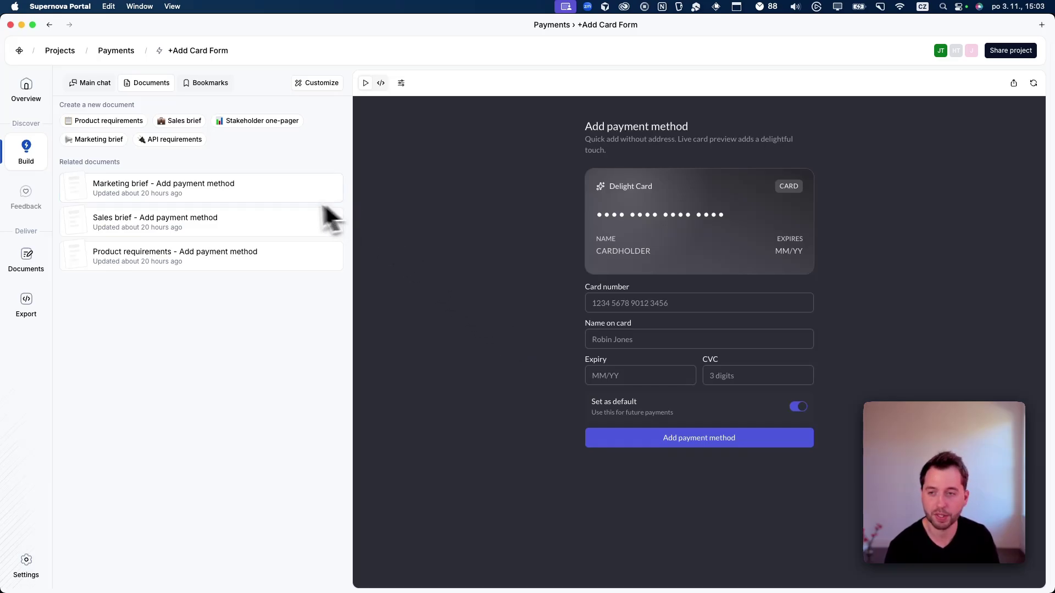
{"action": "left_click", "coordinate": [191, 266]}
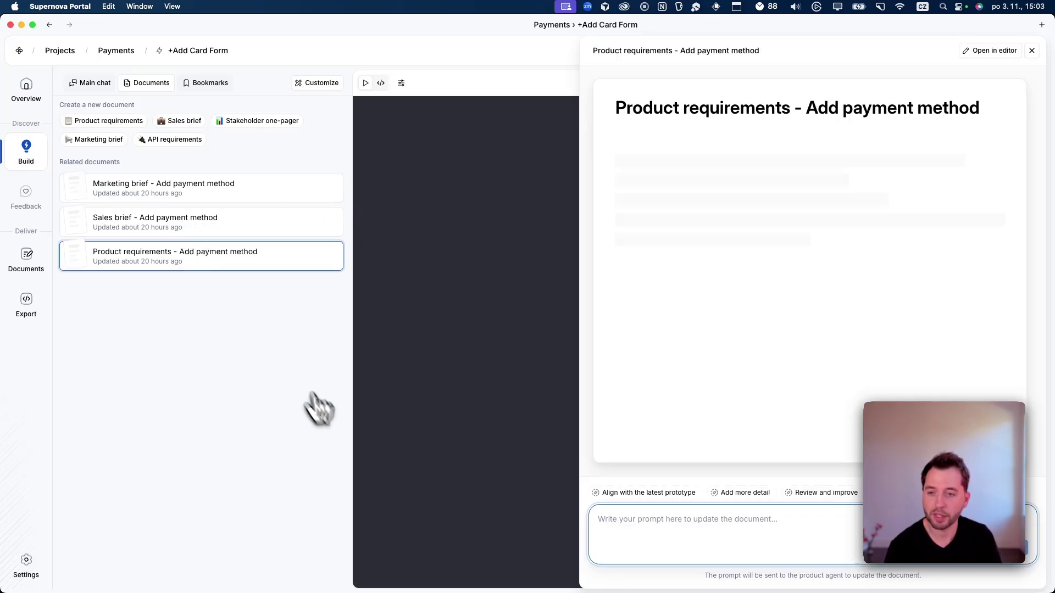
Step: Accept all four suggestions in the payment PRD, then stream +Add Card Form to MCP from Export
{"action": "left_click", "coordinate": [989, 52]}
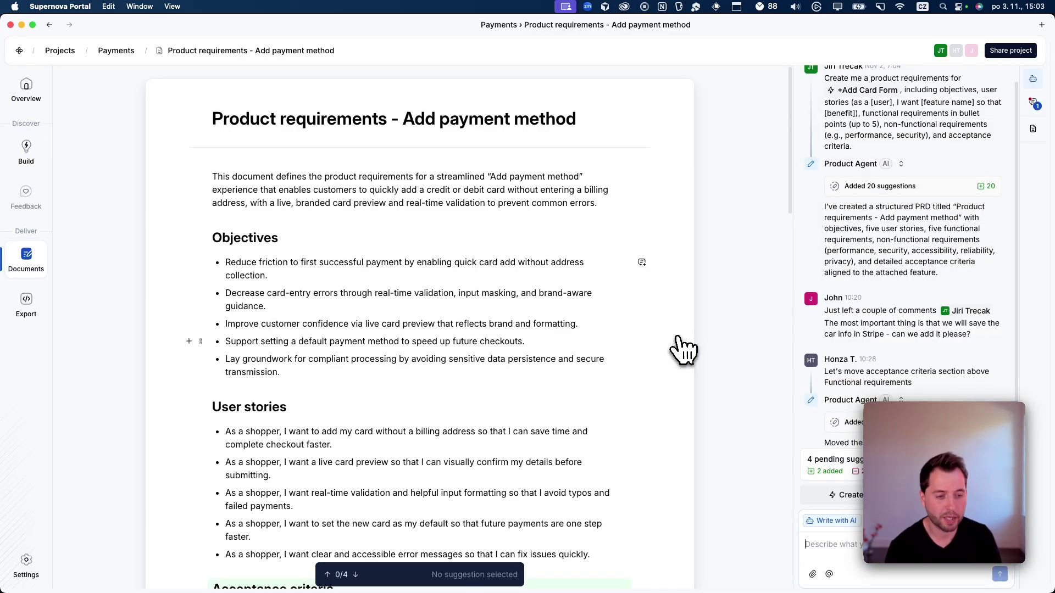
{"action": "scroll", "coordinate": [910, 324], "scroll_direction": "down", "scroll_amount": 2}
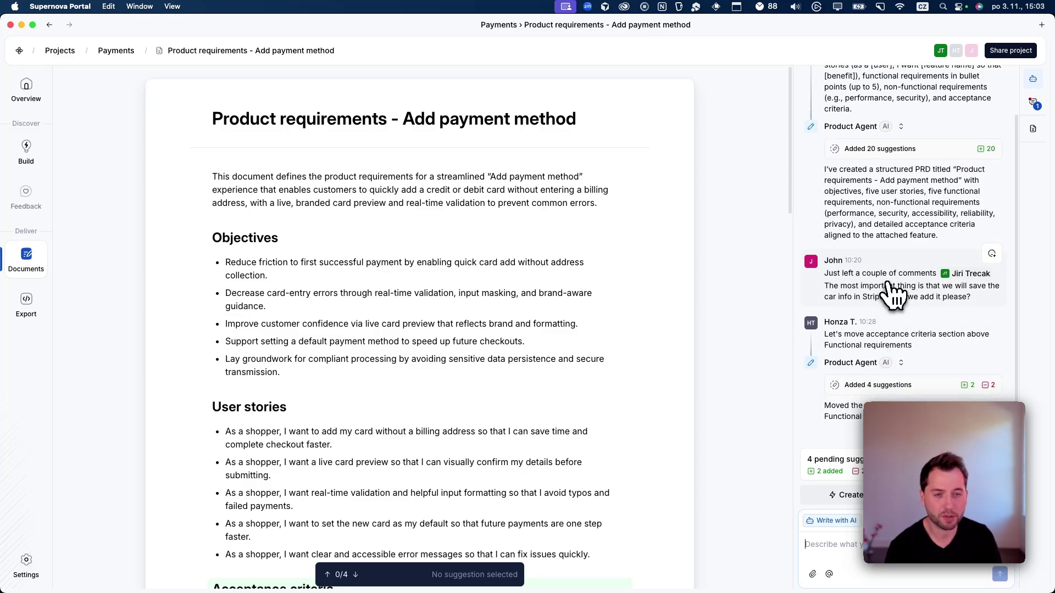
{"action": "scroll", "coordinate": [640, 464], "scroll_direction": "down", "scroll_amount": 9}
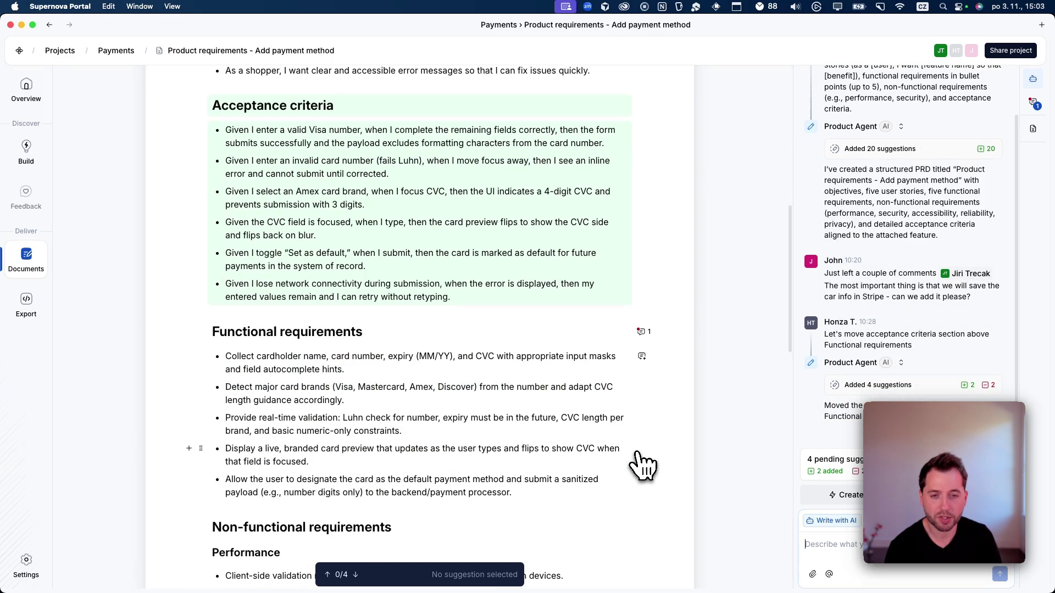
{"action": "scroll", "coordinate": [641, 465], "scroll_direction": "up", "scroll_amount": 3}
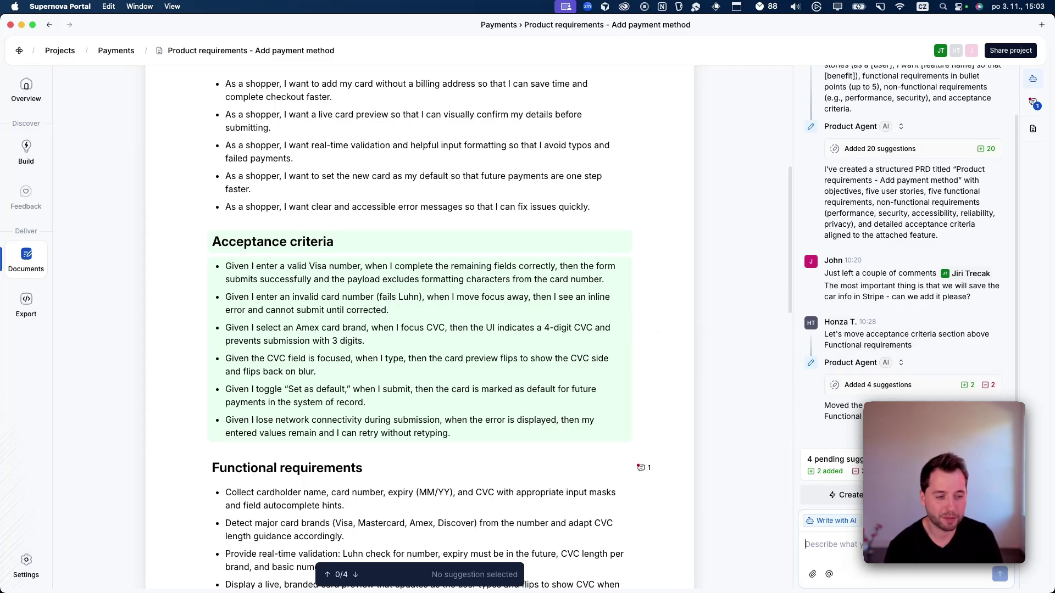
{"action": "left_click", "coordinate": [983, 465]}
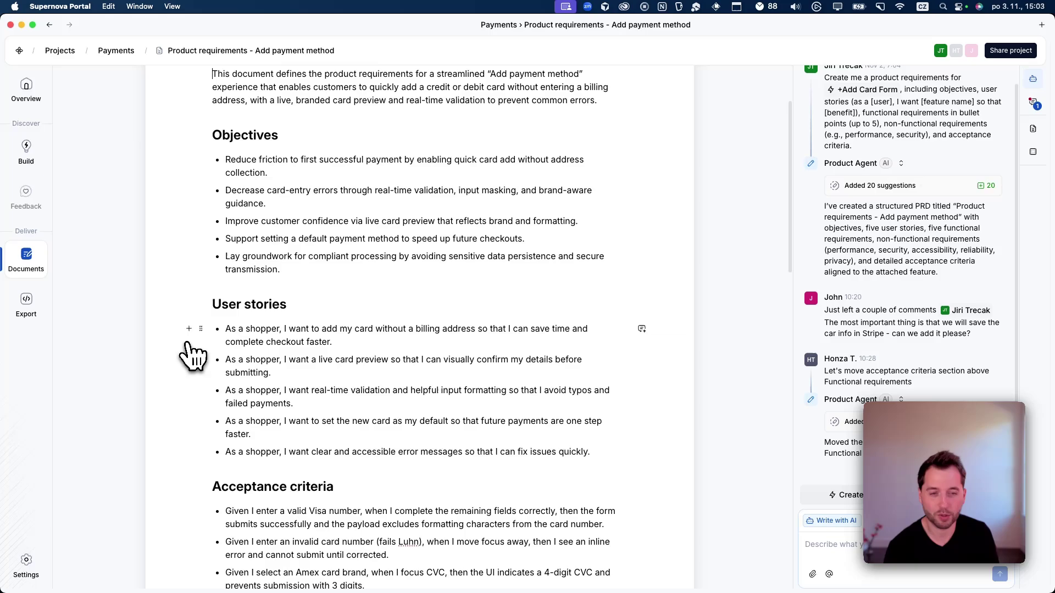
{"action": "left_click", "coordinate": [26, 307]}
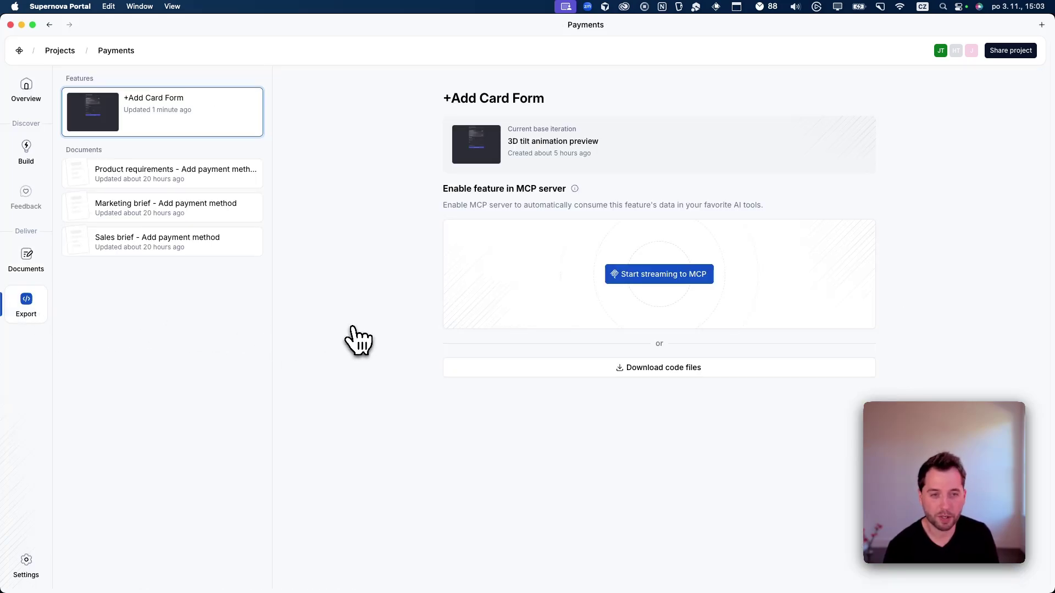
{"action": "left_click", "coordinate": [658, 276]}
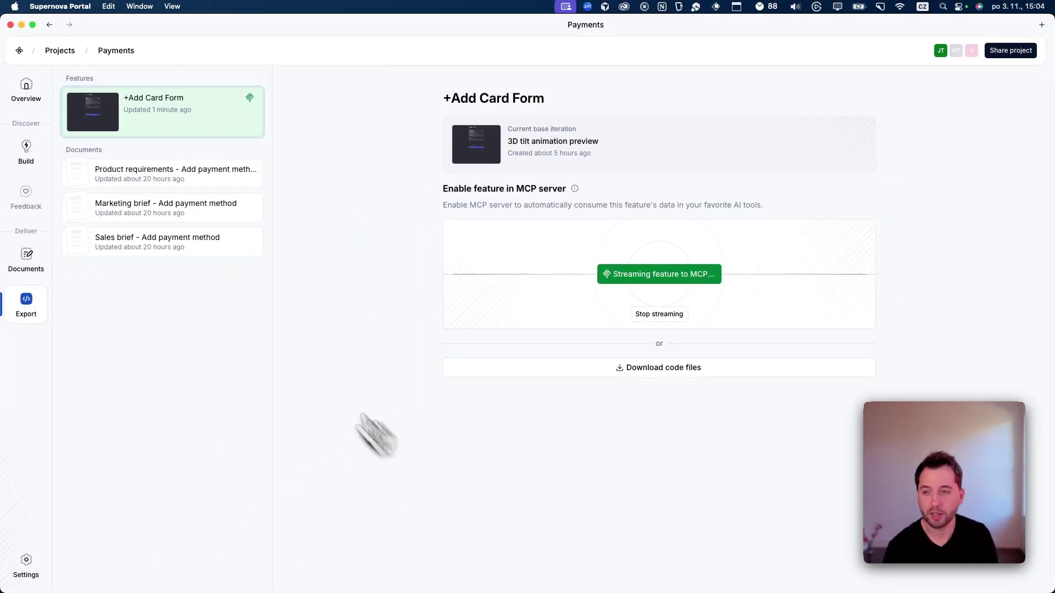
Step: Return to Projects and open the Lightweight team management interface project
{"action": "left_click", "coordinate": [59, 51]}
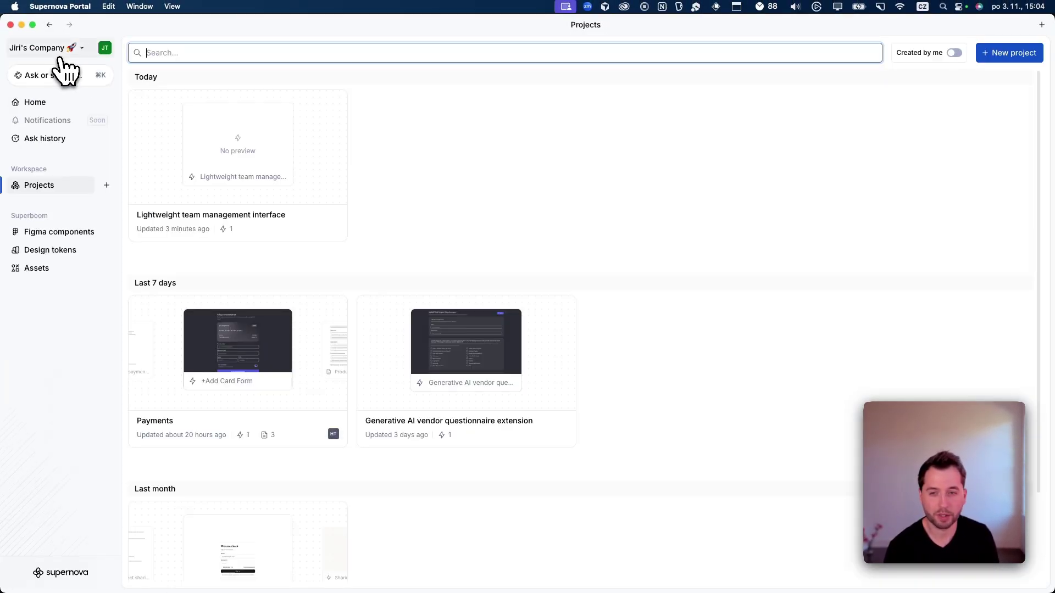
{"action": "left_click", "coordinate": [281, 147]}
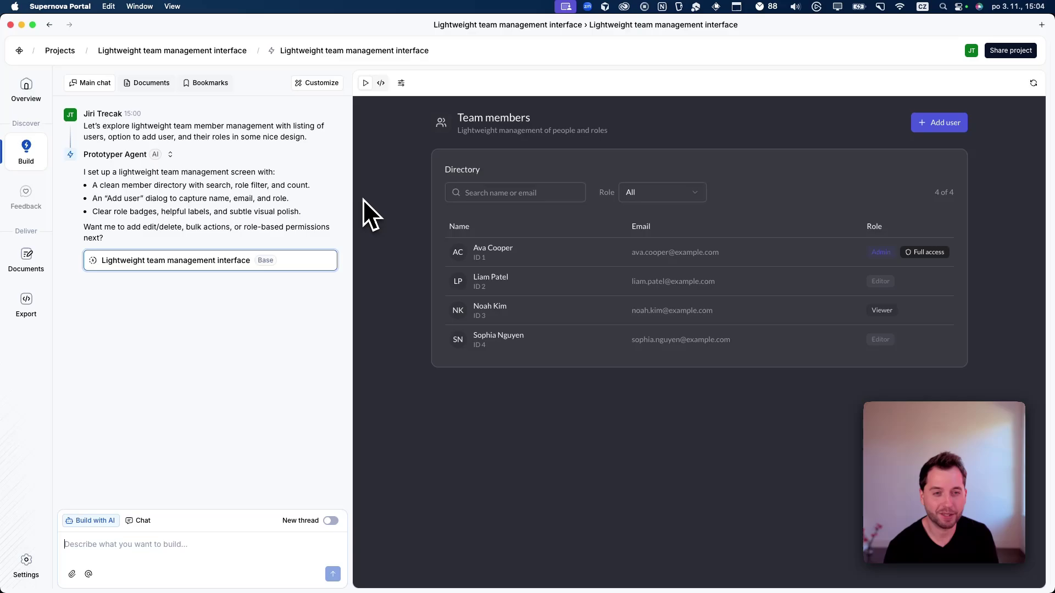
{"action": "left_click", "coordinate": [304, 84]}
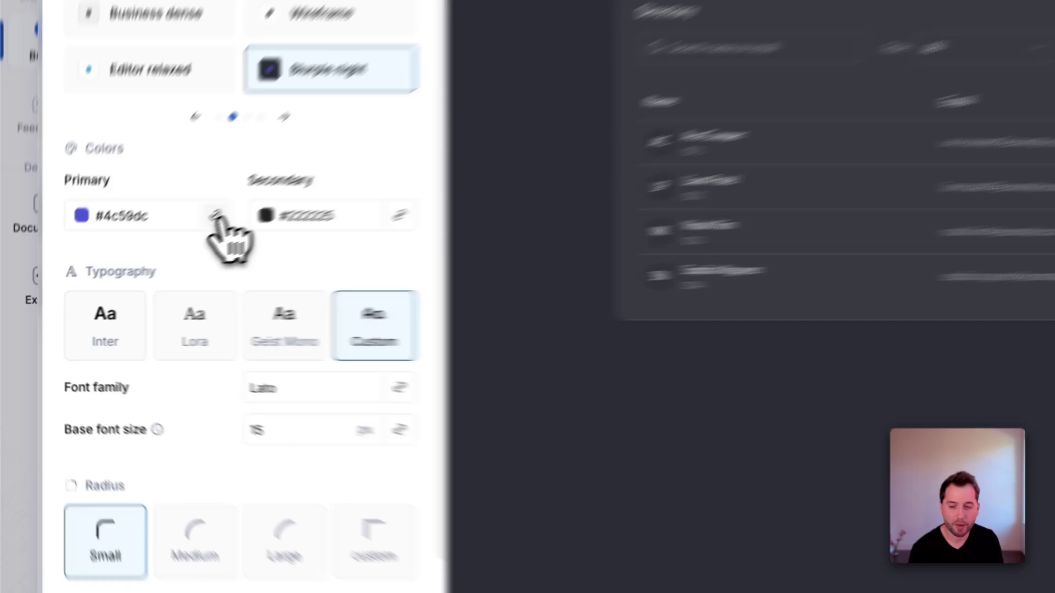
{"action": "left_click", "coordinate": [135, 262]}
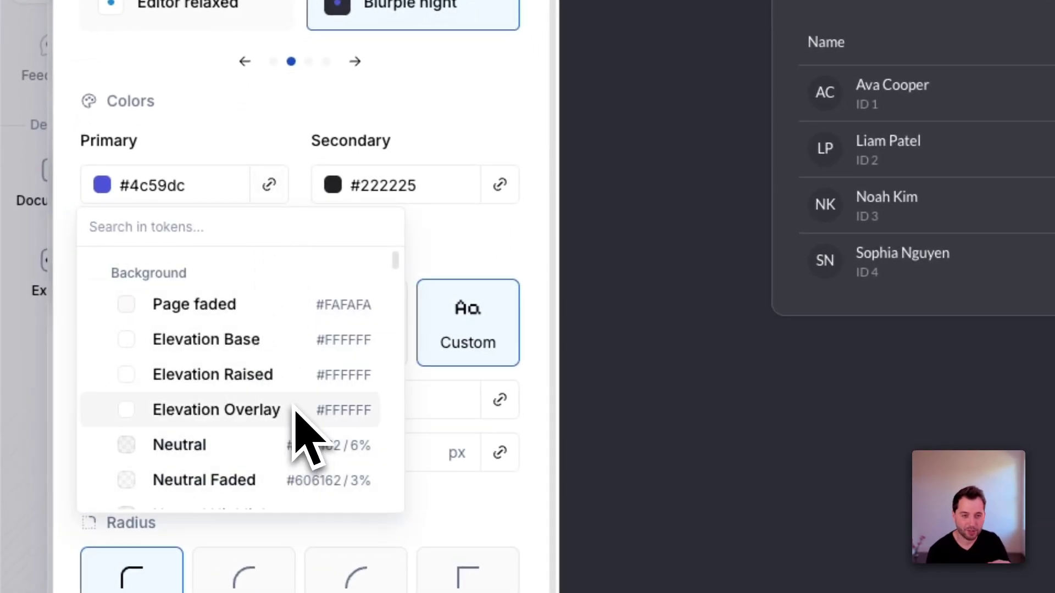
{"action": "left_click", "coordinate": [500, 157]}
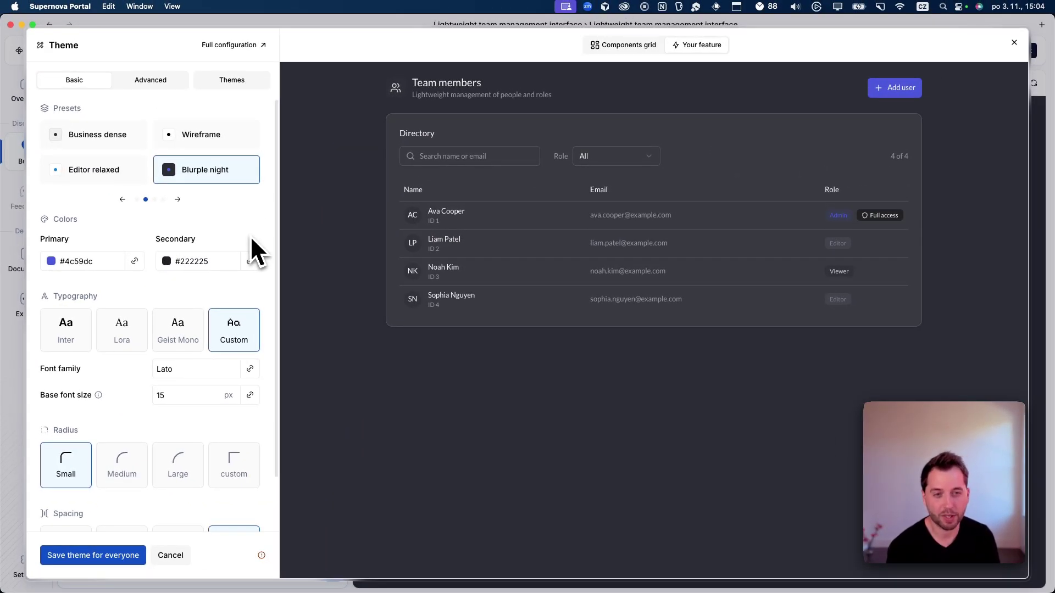
{"action": "key", "text": "Escape"}
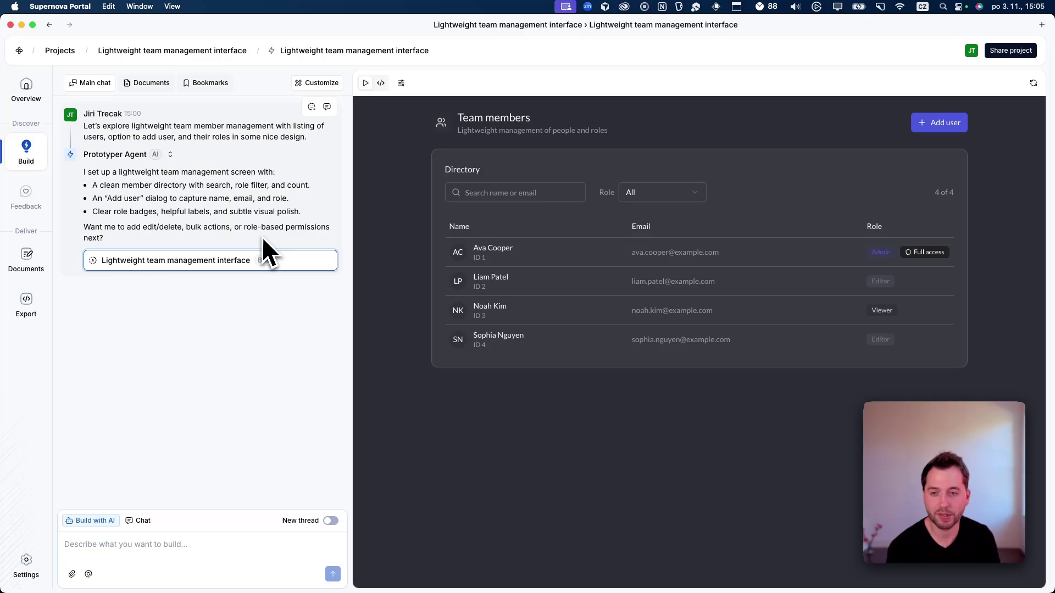
Step: From the Documents tab, create Product requirements, Sales brief and Marketing brief documents
{"action": "left_click", "coordinate": [163, 85]}
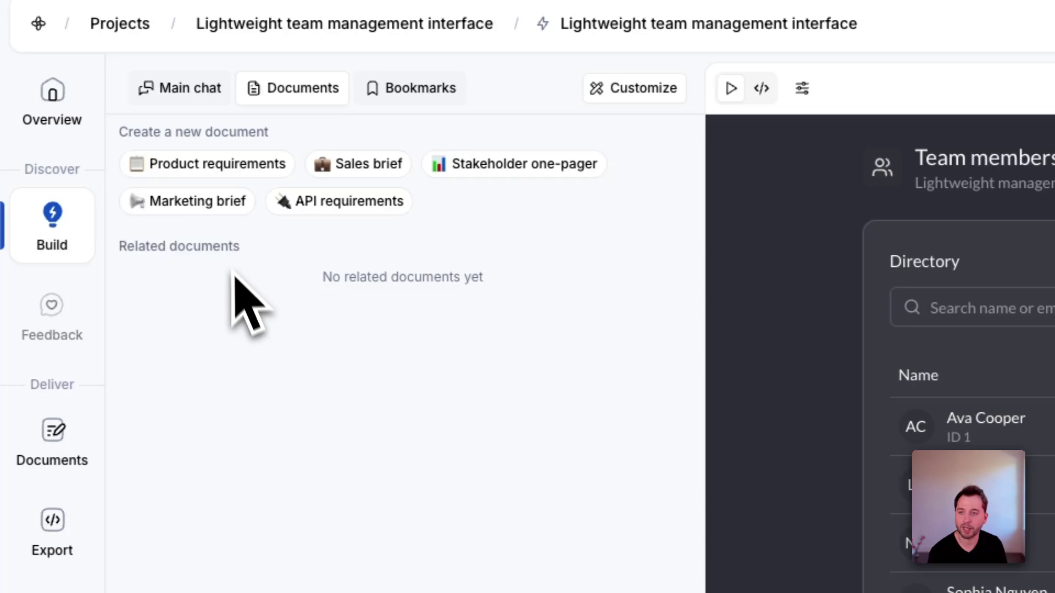
{"action": "left_click", "coordinate": [225, 165]}
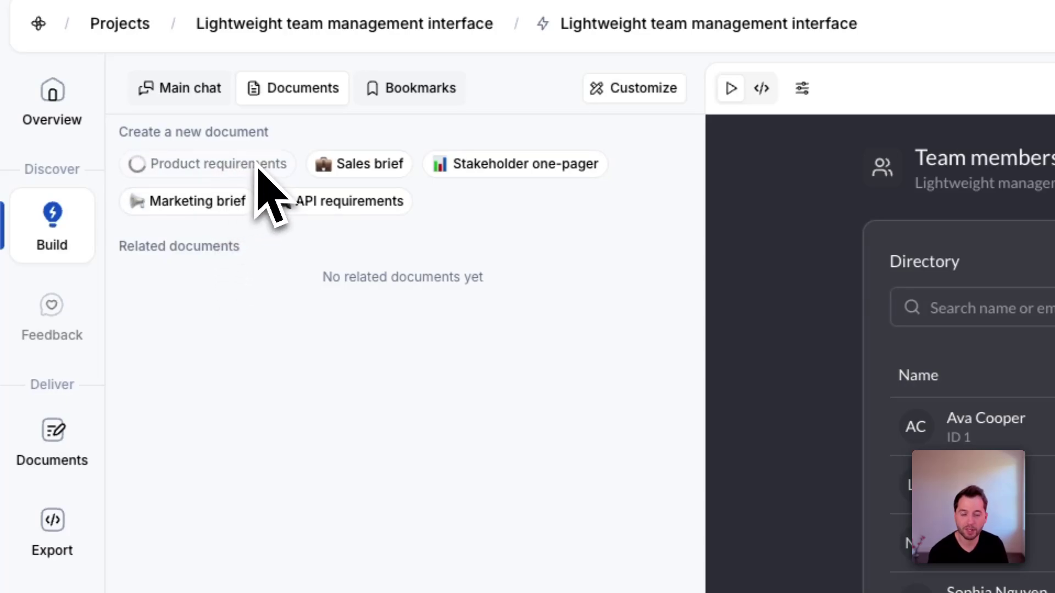
{"action": "left_click", "coordinate": [352, 166]}
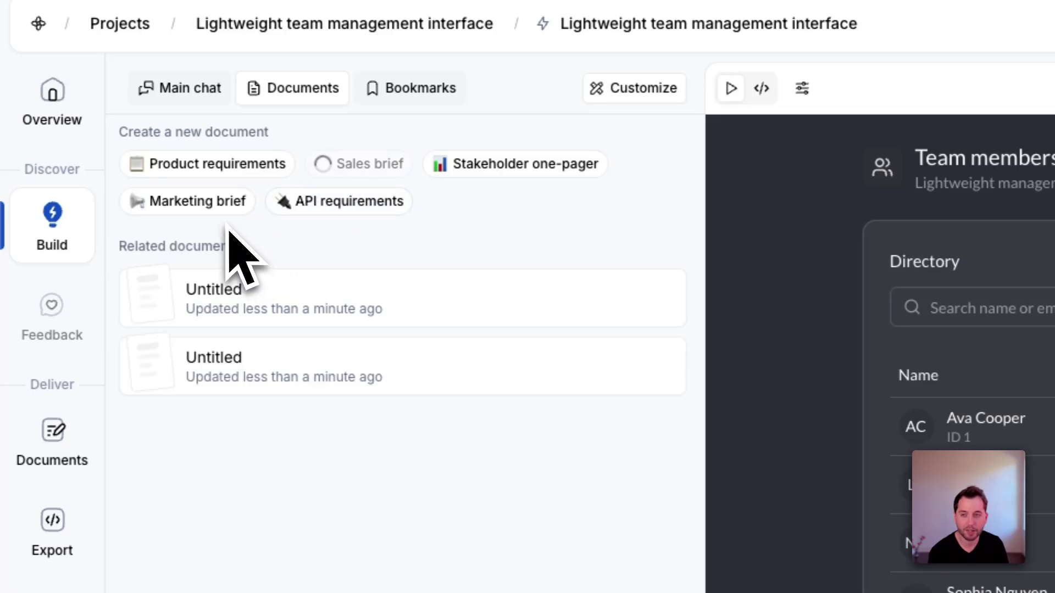
{"action": "left_click", "coordinate": [213, 209]}
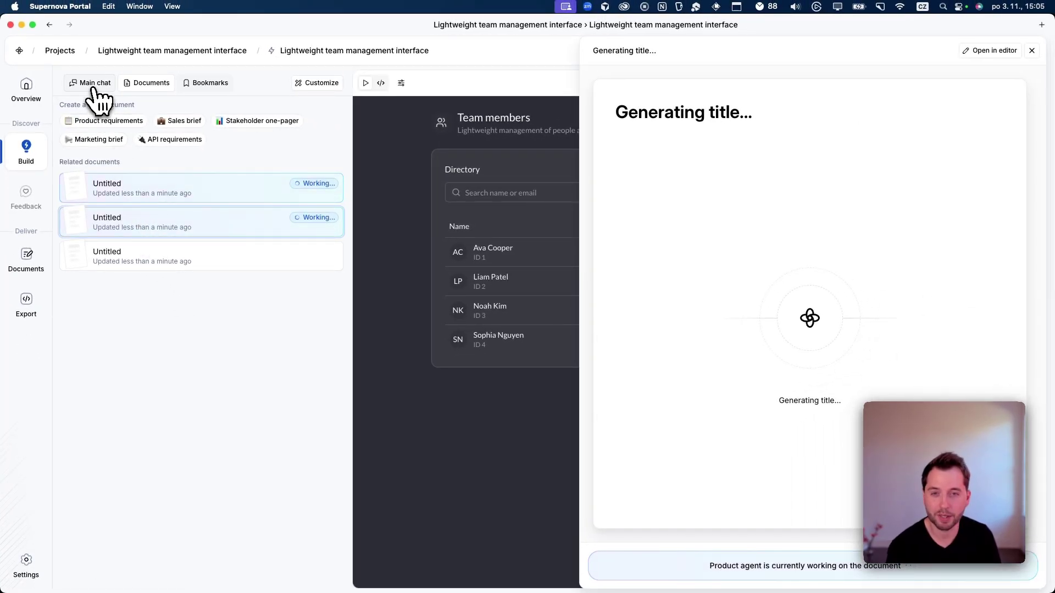
Step: Back in Main chat, check the prototype's Invites and Members tabs, then view the three generated documents
{"action": "left_click", "coordinate": [91, 83]}
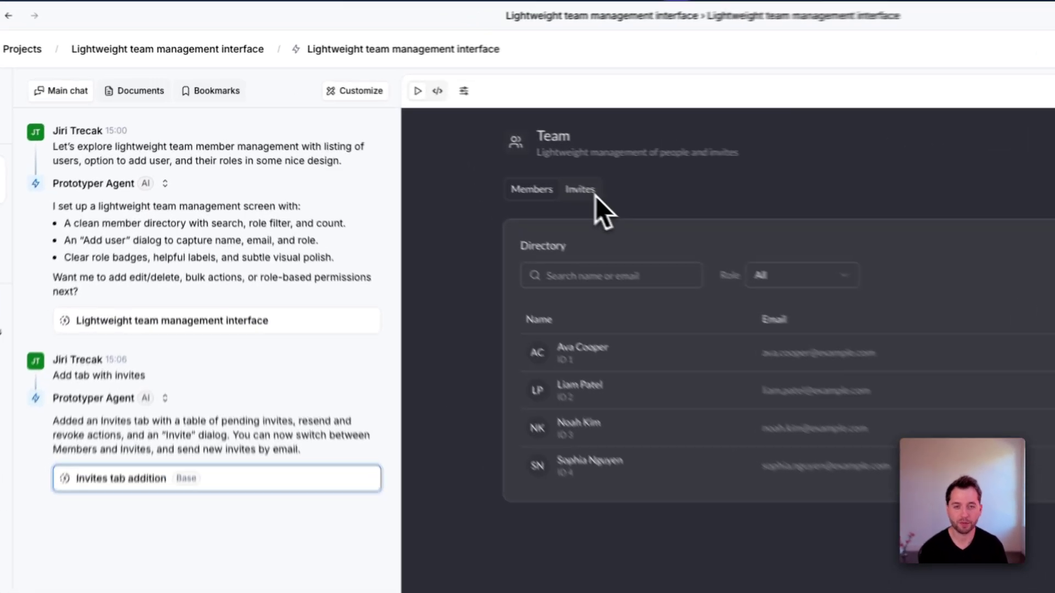
{"action": "left_click", "coordinate": [595, 195]}
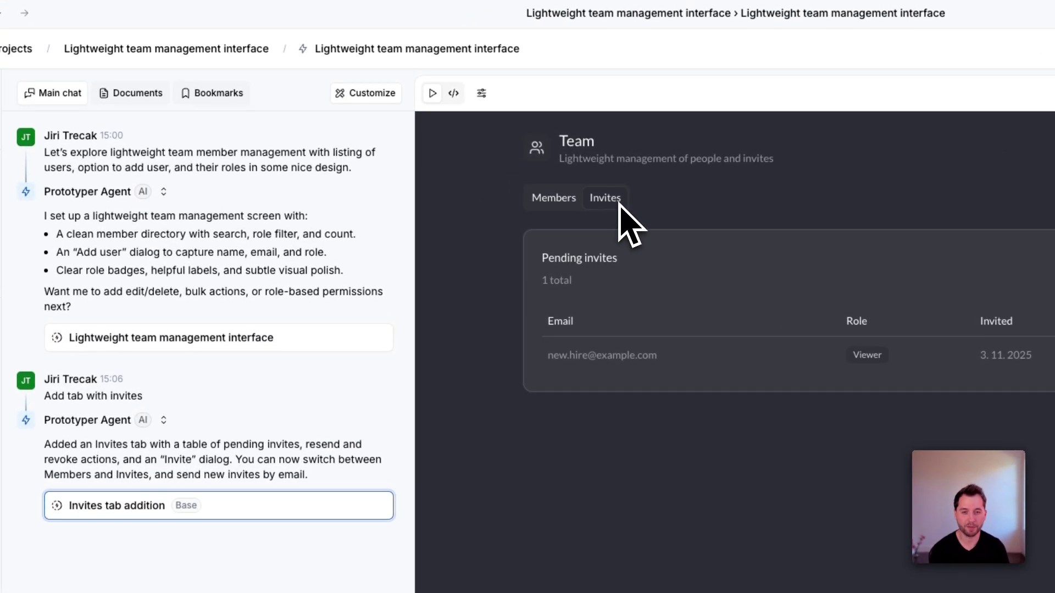
{"action": "left_click", "coordinate": [572, 201]}
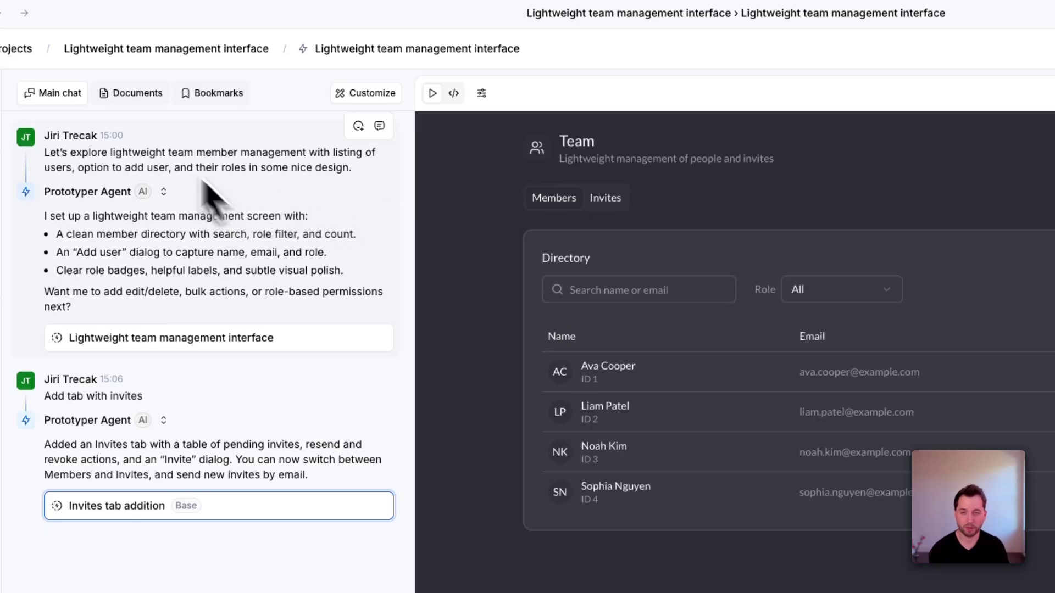
{"action": "left_click", "coordinate": [112, 95]}
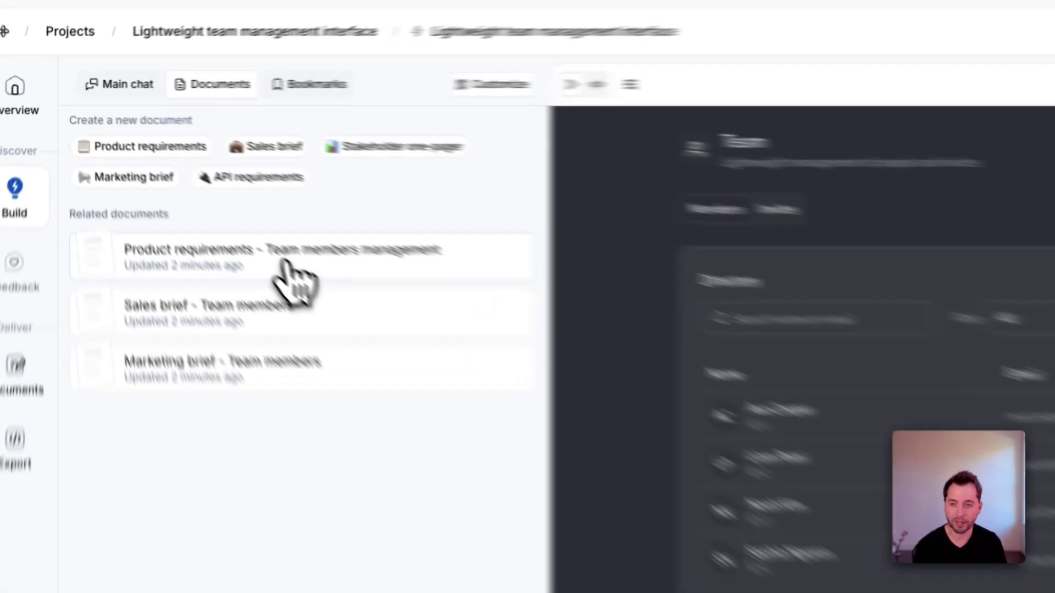
{"action": "left_click", "coordinate": [291, 267]}
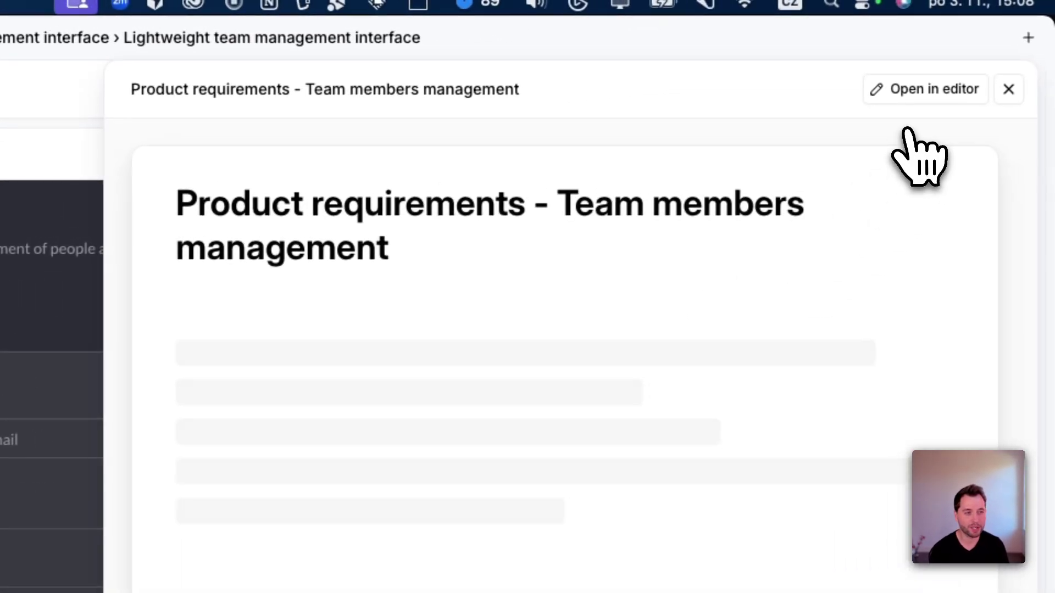
{"action": "left_click", "coordinate": [909, 95]}
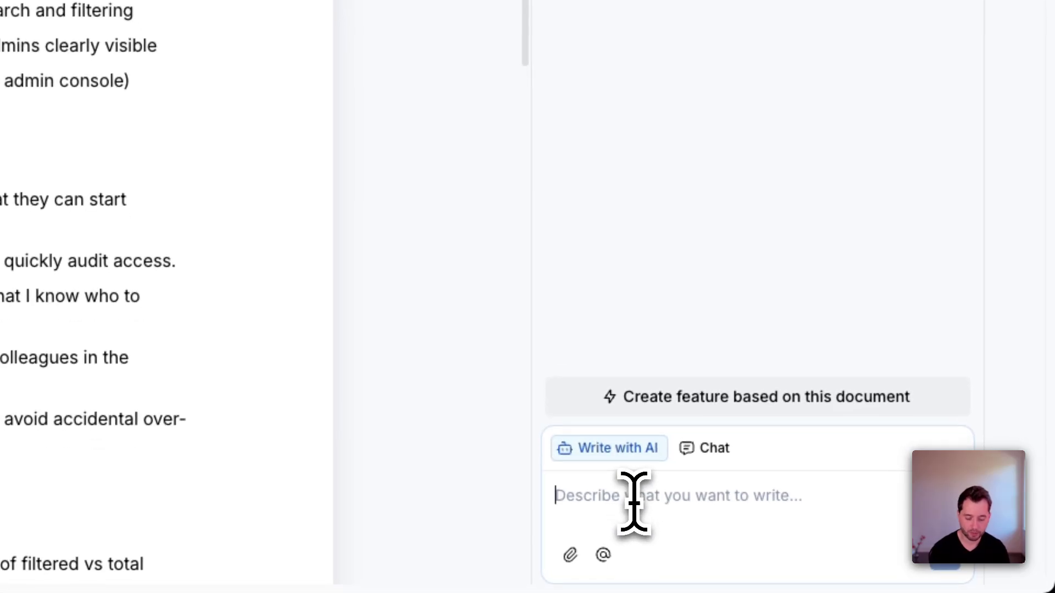
{"action": "type", "text": "Update the requirements based on @"}
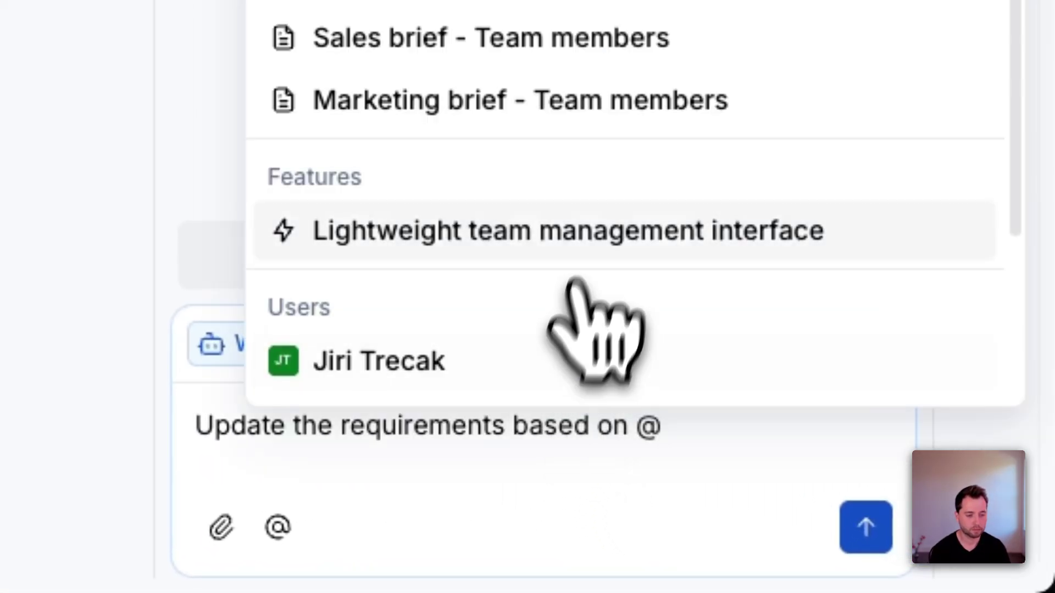
{"action": "left_click", "coordinate": [575, 250]}
Step: Send the update request so the Product Agent proposes 7 suggestions to the PRD
{"action": "left_click", "coordinate": [859, 519]}
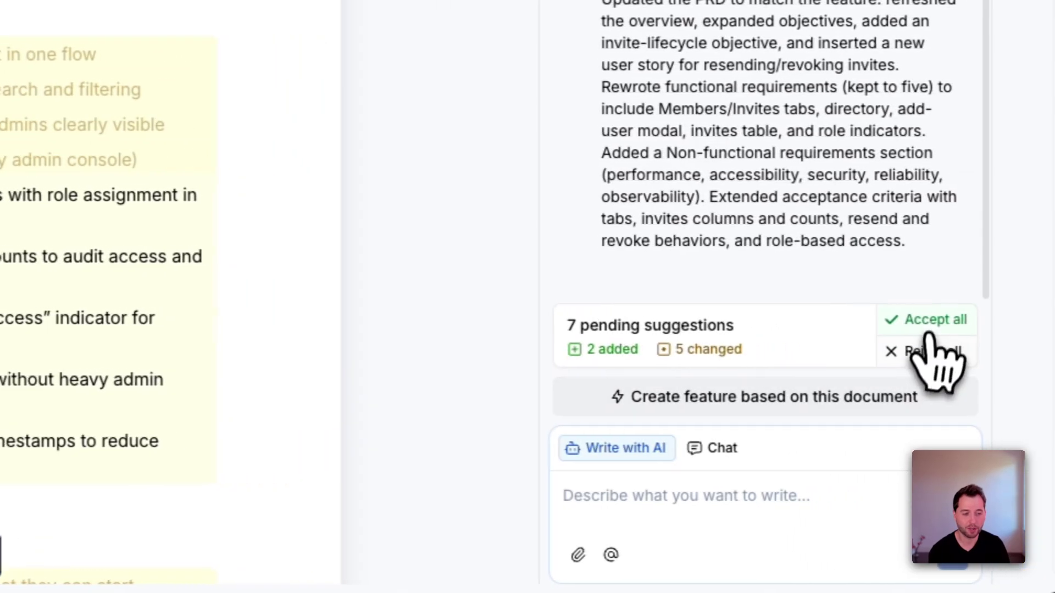
Step: Accept all 7 agent suggestions in the team members PRD
{"action": "left_click", "coordinate": [992, 456]}
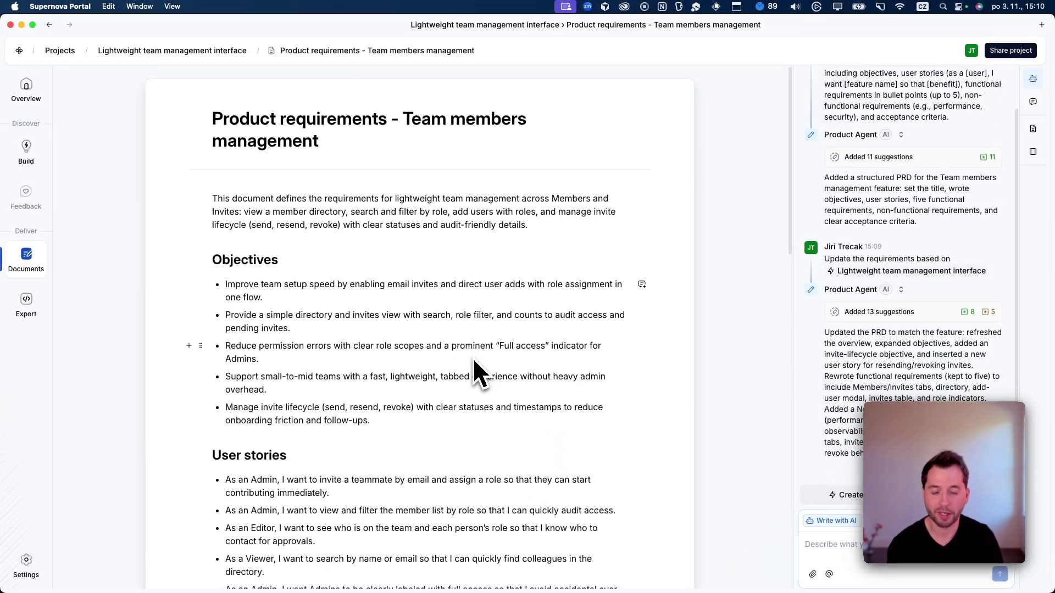